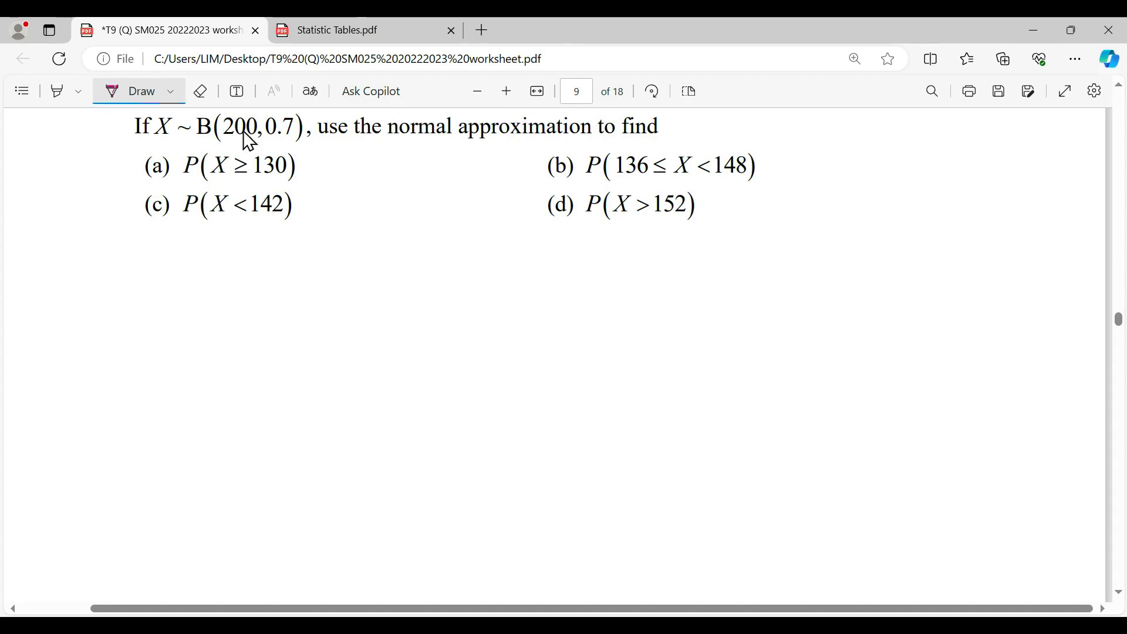
# - Underline 200 and 0.7, then write condition (i) in red: n is large, n = 200 > 50
pyautogui.moveTo(229, 140); pyautogui.dragTo(287, 141)
pyautogui.moveTo(801, 130); pyautogui.dragTo(805, 148)
pyautogui.moveTo(819, 128)
pyautogui.mouseDown()
pyautogui.moveTo(821, 148)
pyautogui.moveTo(843, 146)
pyautogui.mouseUp()
pyautogui.moveTo(848, 131); pyautogui.dragTo(853, 131)
pyautogui.moveTo(849, 138)
pyautogui.mouseDown()
pyautogui.moveTo(878, 129)
pyautogui.moveTo(901, 146)
pyautogui.mouseUp()
pyautogui.moveTo(910, 137)
pyautogui.mouseDown()
pyautogui.moveTo(941, 148)
pyautogui.moveTo(958, 138)
pyautogui.mouseUp()
pyautogui.moveTo(951, 142); pyautogui.dragTo(989, 140)
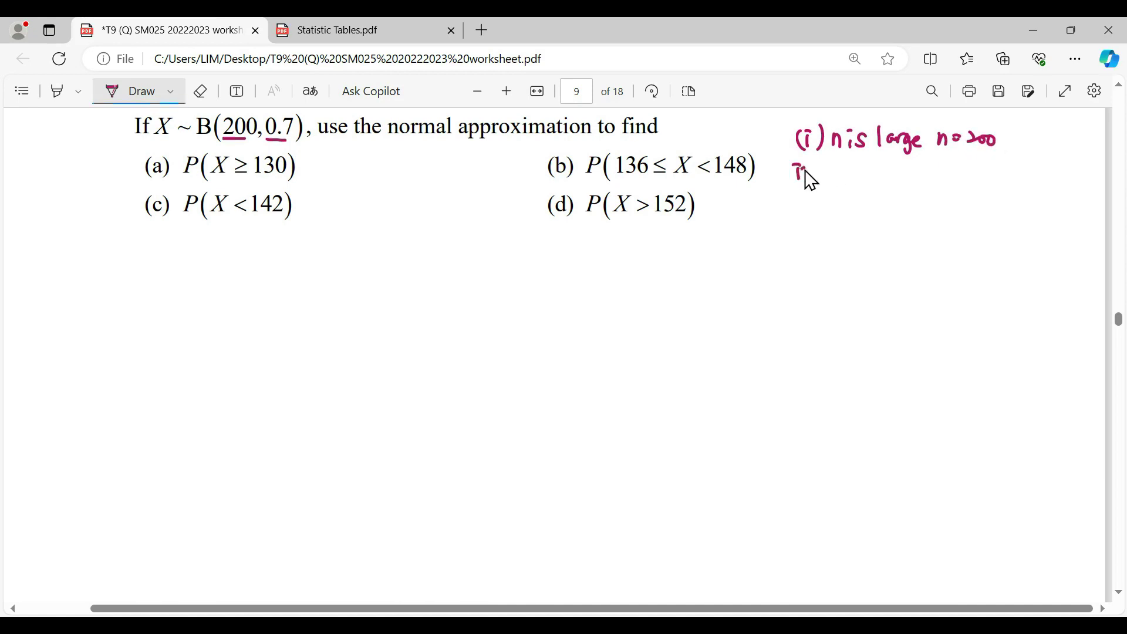
pyautogui.moveTo(816, 162); pyautogui.dragTo(816, 186)
pyautogui.moveTo(1013, 130)
pyautogui.mouseDown()
pyautogui.moveTo(1011, 146)
pyautogui.moveTo(1034, 146)
pyautogui.moveTo(1077, 132)
pyautogui.mouseUp()
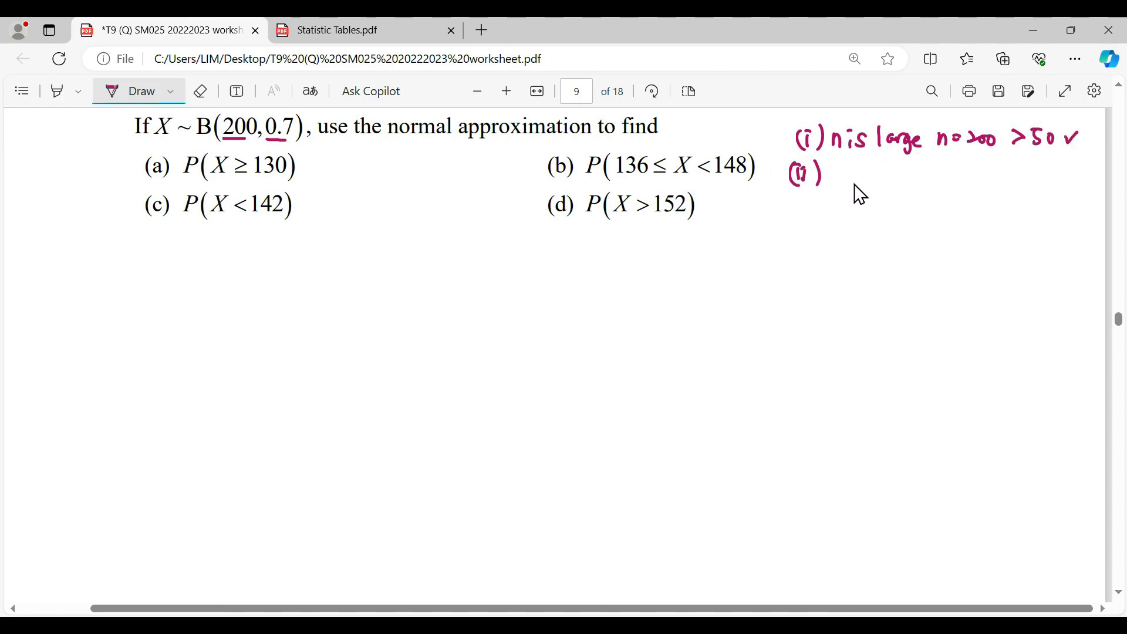
# - Write condition (ii): np = 200(0.7) = 140 > 5
pyautogui.moveTo(834, 187); pyautogui.dragTo(874, 176)
pyautogui.moveTo(867, 182)
pyautogui.mouseDown()
pyautogui.moveTo(905, 191)
pyautogui.moveTo(944, 171)
pyautogui.mouseUp()
pyautogui.moveTo(866, 199); pyautogui.dragTo(878, 200)
pyautogui.moveTo(866, 205)
pyautogui.mouseDown()
pyautogui.moveTo(959, 199)
pyautogui.moveTo(949, 211)
pyautogui.moveTo(989, 190)
pyautogui.mouseUp()
# - Write condition (iii): 0.1 ≤ p ≤ 0.9
pyautogui.moveTo(793, 220)
pyautogui.mouseDown()
pyautogui.moveTo(790, 238)
pyautogui.moveTo(822, 238)
pyautogui.mouseUp()
pyautogui.moveTo(903, 223)
pyautogui.mouseDown()
pyautogui.moveTo(902, 247)
pyautogui.moveTo(904, 235)
pyautogui.moveTo(847, 228)
pyautogui.moveTo(863, 238)
pyautogui.mouseUp()
pyautogui.click(855, 233)
pyautogui.moveTo(940, 224); pyautogui.dragTo(941, 237)
pyautogui.moveTo(953, 228); pyautogui.dragTo(952, 228)
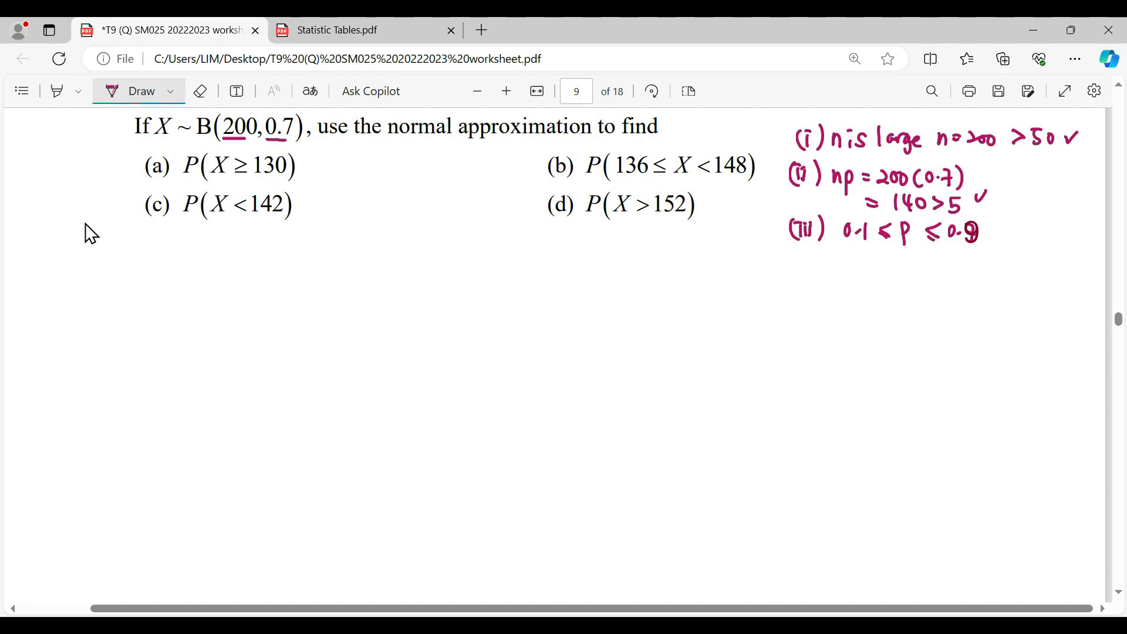
# - Begin μ = below the questions and start X~N( beside the question
pyautogui.moveTo(85, 249); pyautogui.dragTo(125, 244)
pyautogui.moveTo(118, 251); pyautogui.dragTo(125, 250)
pyautogui.moveTo(409, 137)
pyautogui.mouseDown()
pyautogui.moveTo(435, 164)
pyautogui.moveTo(483, 149)
pyautogui.moveTo(496, 173)
pyautogui.moveTo(516, 159)
pyautogui.moveTo(519, 170)
pyautogui.mouseUp()
# - Write μ = 200(0.7) = 140 and start σ² = npq = 140(
pyautogui.moveTo(534, 150); pyautogui.dragTo(535, 171)
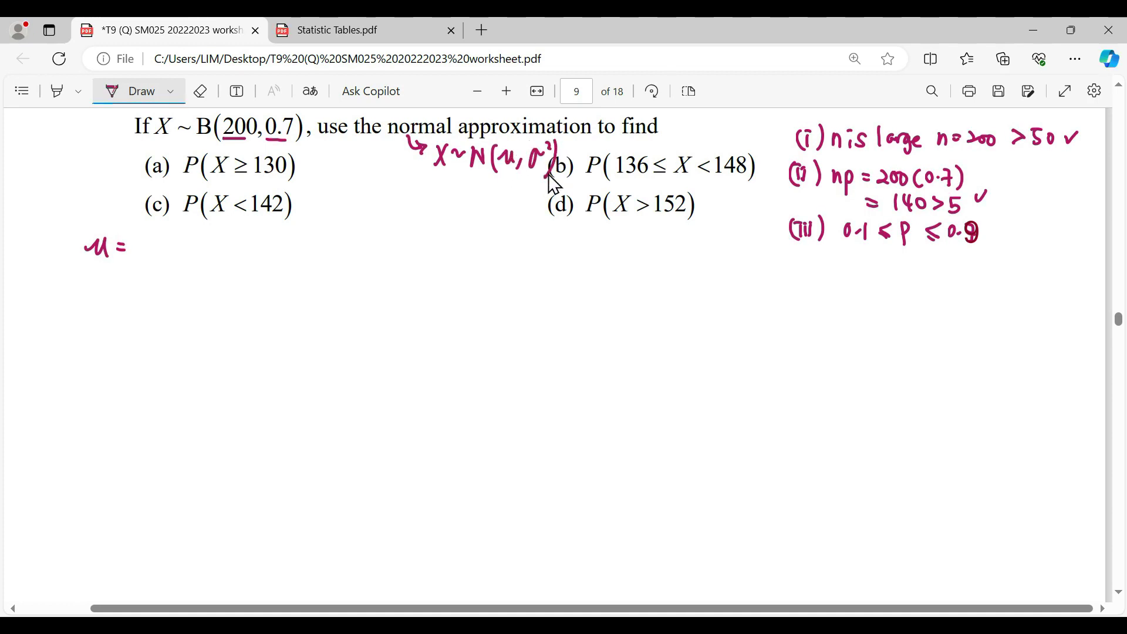
pyautogui.moveTo(142, 240)
pyautogui.mouseDown()
pyautogui.moveTo(171, 256)
pyautogui.moveTo(182, 234)
pyautogui.moveTo(182, 257)
pyautogui.mouseUp()
pyautogui.moveTo(195, 241); pyautogui.dragTo(218, 258)
pyautogui.moveTo(121, 271); pyautogui.dragTo(160, 282)
pyautogui.moveTo(167, 268)
pyautogui.mouseDown()
pyautogui.moveTo(174, 284)
pyautogui.moveTo(183, 272)
pyautogui.mouseUp()
pyautogui.moveTo(283, 236); pyautogui.dragTo(290, 236)
pyautogui.moveTo(292, 230)
pyautogui.mouseDown()
pyautogui.moveTo(324, 244)
pyautogui.moveTo(338, 232)
pyautogui.moveTo(365, 255)
pyautogui.moveTo(325, 264)
pyautogui.mouseUp()
pyautogui.moveTo(314, 273); pyautogui.dragTo(349, 272)
pyautogui.moveTo(346, 261); pyautogui.dragTo(346, 277)
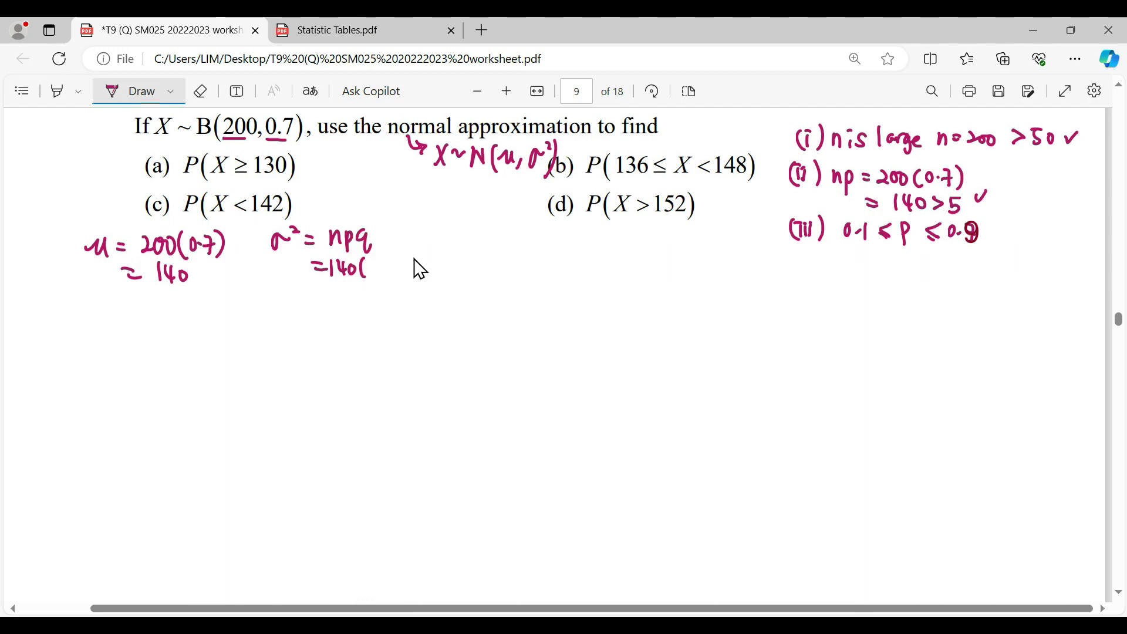
# - Write q = 1 − p = 1 − 0.7 = 0.3
pyautogui.moveTo(496, 233); pyautogui.dragTo(506, 232)
pyautogui.moveTo(512, 226)
pyautogui.mouseDown()
pyautogui.moveTo(513, 246)
pyautogui.moveTo(474, 243)
pyautogui.moveTo(482, 236)
pyautogui.moveTo(490, 254)
pyautogui.mouseUp()
pyautogui.moveTo(481, 262); pyautogui.dragTo(491, 261)
pyautogui.moveTo(498, 253)
pyautogui.mouseDown()
pyautogui.moveTo(536, 252)
pyautogui.moveTo(541, 266)
pyautogui.moveTo(496, 277)
pyautogui.mouseUp()
pyautogui.moveTo(487, 285); pyautogui.dragTo(523, 290)
pyautogui.click(516, 285)
# - Complete σ² = 140(0.3) = 42 and write X~N(140, 42) on a new line
pyautogui.moveTo(376, 265)
pyautogui.mouseDown()
pyautogui.moveTo(372, 284)
pyautogui.moveTo(401, 280)
pyautogui.mouseUp()
pyautogui.moveTo(347, 285); pyautogui.dragTo(352, 301)
pyautogui.moveTo(362, 291); pyautogui.dragTo(372, 300)
pyautogui.moveTo(78, 317); pyautogui.dragTo(91, 338)
pyautogui.moveTo(91, 317)
pyautogui.mouseDown()
pyautogui.moveTo(80, 339)
pyautogui.moveTo(116, 324)
pyautogui.mouseUp()
pyautogui.moveTo(127, 317)
pyautogui.mouseDown()
pyautogui.moveTo(128, 338)
pyautogui.moveTo(141, 320)
pyautogui.moveTo(159, 343)
pyautogui.moveTo(198, 328)
pyautogui.mouseUp()
pyautogui.moveTo(192, 317)
pyautogui.mouseDown()
pyautogui.moveTo(193, 337)
pyautogui.moveTo(202, 321)
pyautogui.mouseUp()
pyautogui.moveTo(217, 327)
pyautogui.mouseDown()
pyautogui.moveTo(251, 332)
pyautogui.moveTo(258, 311)
pyautogui.moveTo(265, 343)
pyautogui.mouseUp()
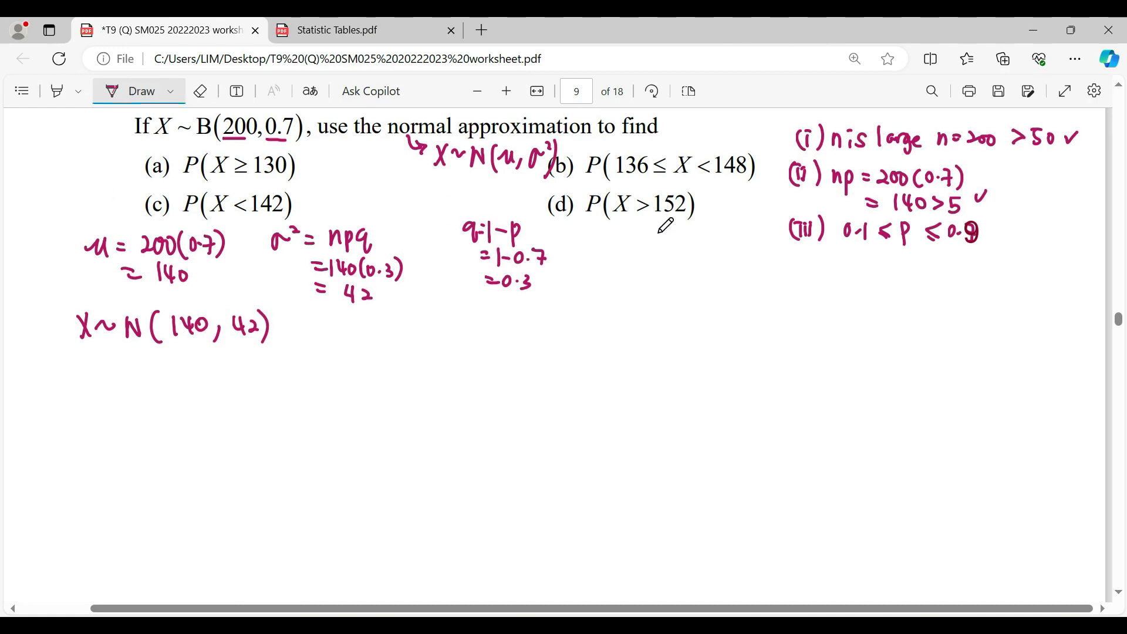
# - Write part a) P(X ≥ 130) below the distribution
pyautogui.moveTo(54, 368); pyautogui.dragTo(56, 382)
pyautogui.moveTo(57, 358); pyautogui.dragTo(60, 384)
pyautogui.moveTo(118, 364)
pyautogui.mouseDown()
pyautogui.moveTo(118, 387)
pyautogui.moveTo(173, 385)
pyautogui.moveTo(162, 385)
pyautogui.mouseUp()
pyautogui.moveTo(188, 370); pyautogui.dragTo(188, 386)
pyautogui.moveTo(188, 388); pyautogui.dragTo(220, 386)
pyautogui.moveTo(228, 370); pyautogui.dragTo(229, 385)
pyautogui.moveTo(246, 370)
pyautogui.mouseDown()
pyautogui.moveTo(241, 382)
pyautogui.moveTo(246, 370)
pyautogui.mouseUp()
pyautogui.moveTo(259, 361); pyautogui.dragTo(265, 388)
# - Switch the ink colour to orange and draw a circled B beside part a)
pyautogui.click(171, 91)
pyautogui.click(252, 187)
pyautogui.click(122, 99)
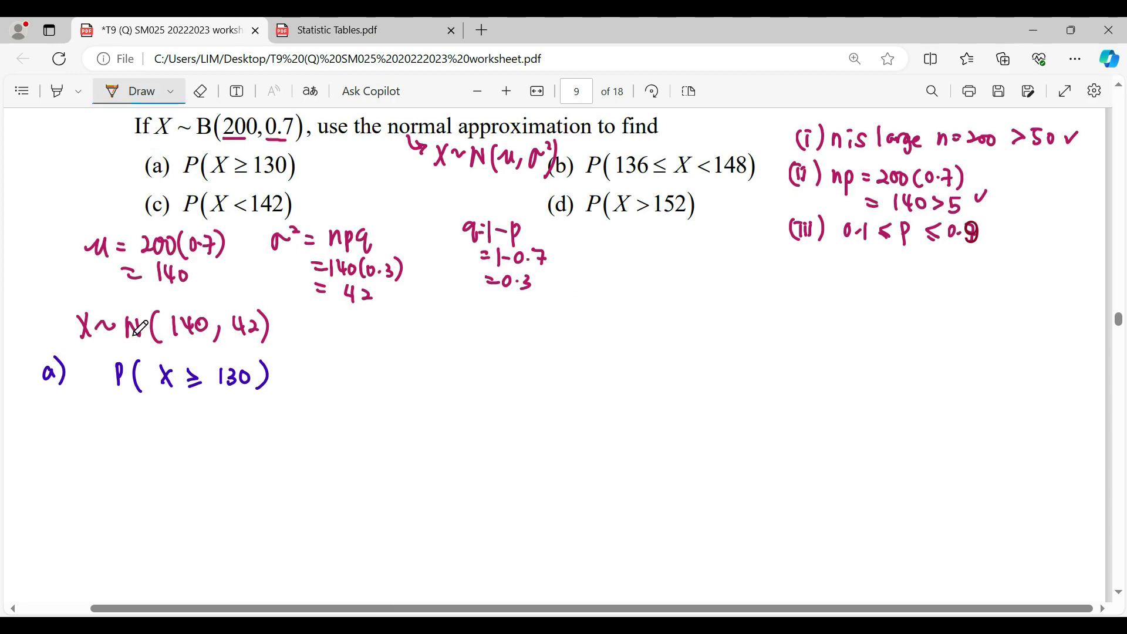
pyautogui.moveTo(83, 366)
pyautogui.mouseDown()
pyautogui.moveTo(88, 390)
pyautogui.moveTo(78, 353)
pyautogui.mouseUp()
# - Draw the orange circled N, Z, D, T, A chain down the margin below B
pyautogui.moveTo(86, 393)
pyautogui.mouseDown()
pyautogui.moveTo(86, 452)
pyautogui.moveTo(69, 443)
pyautogui.mouseUp()
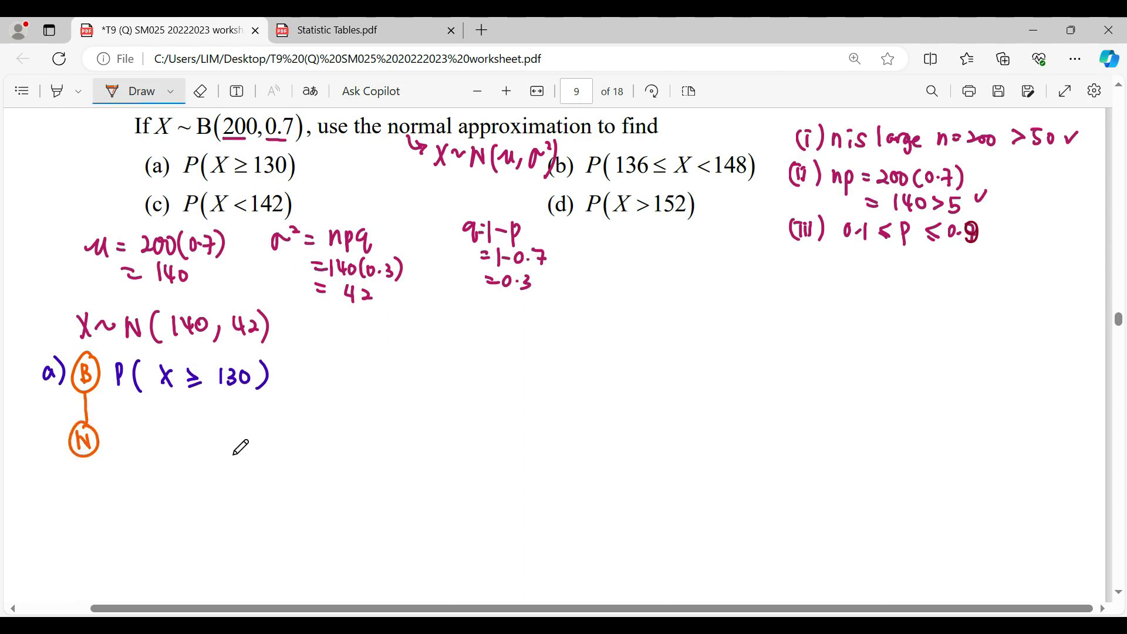
pyautogui.scroll(-1, 240, 448)
pyautogui.moveTo(86, 380); pyautogui.dragTo(85, 558)
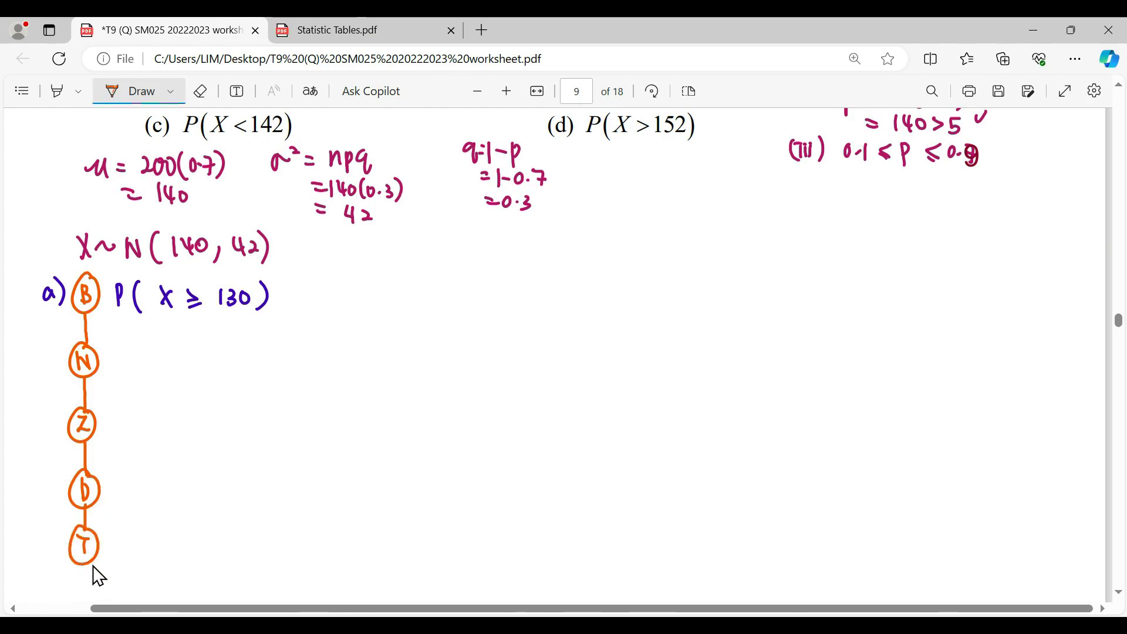
pyautogui.scroll(-1, 350, 450)
pyautogui.moveTo(86, 487); pyautogui.dragTo(84, 511)
pyautogui.moveTo(78, 537); pyautogui.dragTo(93, 528)
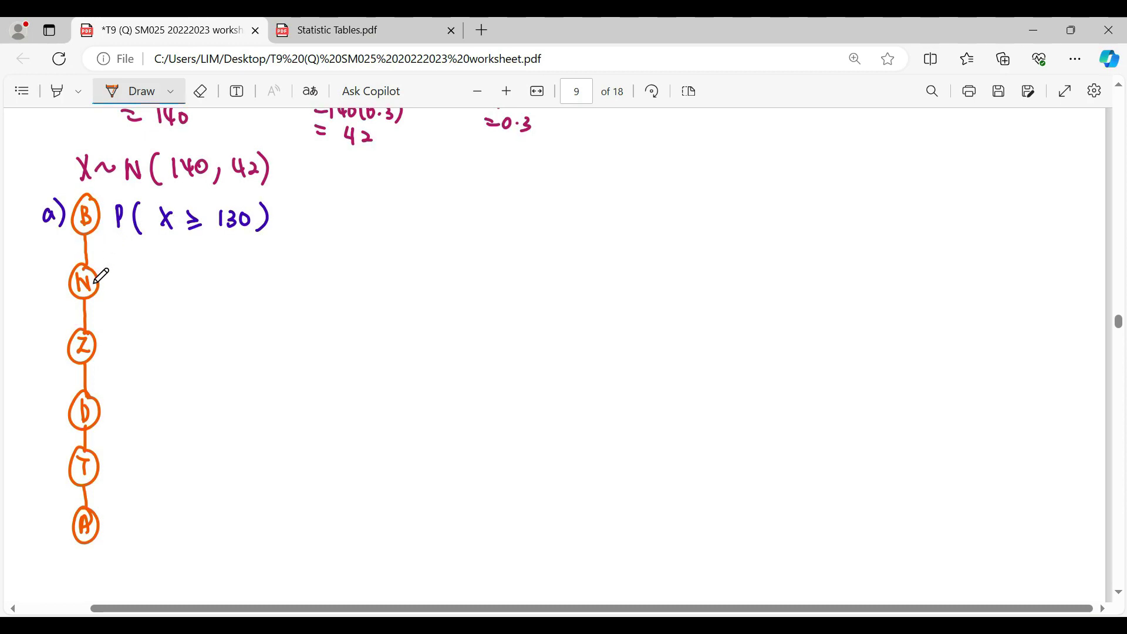
# - Switch the ink to dark blue, write c.c under B, and draw a number line with a tick
pyautogui.click(171, 92)
pyautogui.click(350, 219)
pyautogui.click(115, 91)
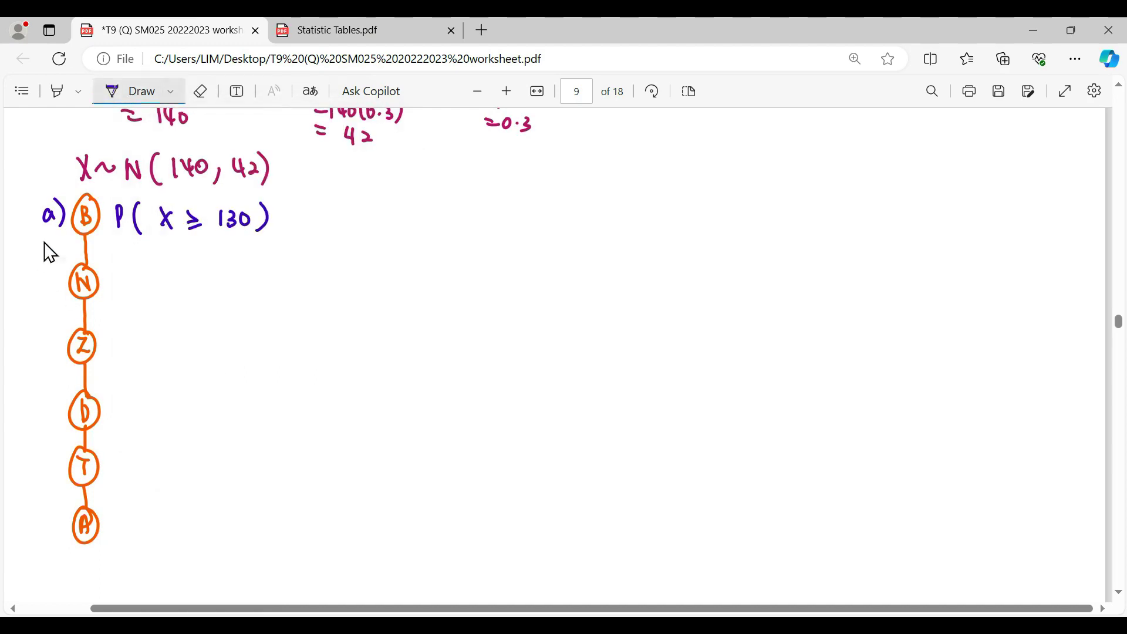
pyautogui.moveTo(50, 248); pyautogui.dragTo(57, 257)
pyautogui.moveTo(323, 223)
pyautogui.mouseDown()
pyautogui.moveTo(424, 232)
pyautogui.moveTo(370, 236)
pyautogui.moveTo(364, 252)
pyautogui.mouseUp()
# - Label the tick 130, mark values to its right with an arrow, and dot a boundary just left of 130
pyautogui.moveTo(368, 240)
pyautogui.mouseDown()
pyautogui.moveTo(369, 252)
pyautogui.moveTo(376, 242)
pyautogui.mouseUp()
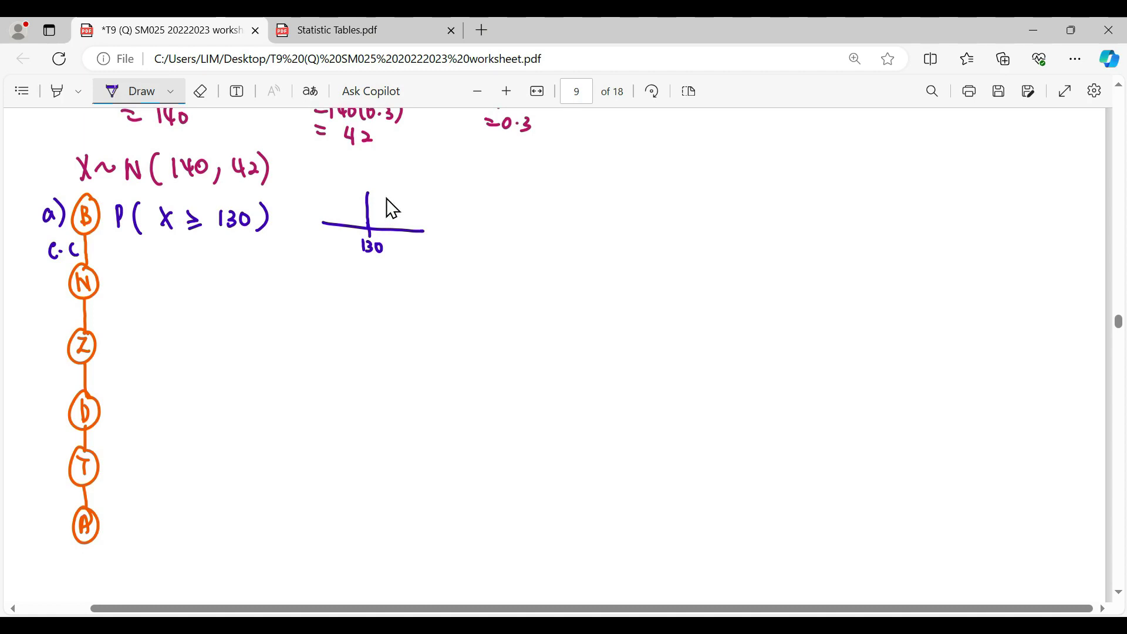
pyautogui.moveTo(401, 202)
pyautogui.mouseDown()
pyautogui.moveTo(401, 230)
pyautogui.moveTo(414, 230)
pyautogui.mouseUp()
pyautogui.moveTo(424, 200); pyautogui.dragTo(425, 232)
pyautogui.moveTo(425, 227); pyautogui.dragTo(425, 236)
pyautogui.moveTo(358, 182); pyautogui.dragTo(359, 186)
# - Write = P(X > 129.5) below P(X ≥ 130)
pyautogui.moveTo(117, 258); pyautogui.dragTo(128, 256)
pyautogui.moveTo(117, 264)
pyautogui.mouseDown()
pyautogui.moveTo(147, 262)
pyautogui.moveTo(166, 284)
pyautogui.moveTo(185, 273)
pyautogui.moveTo(171, 273)
pyautogui.mouseUp()
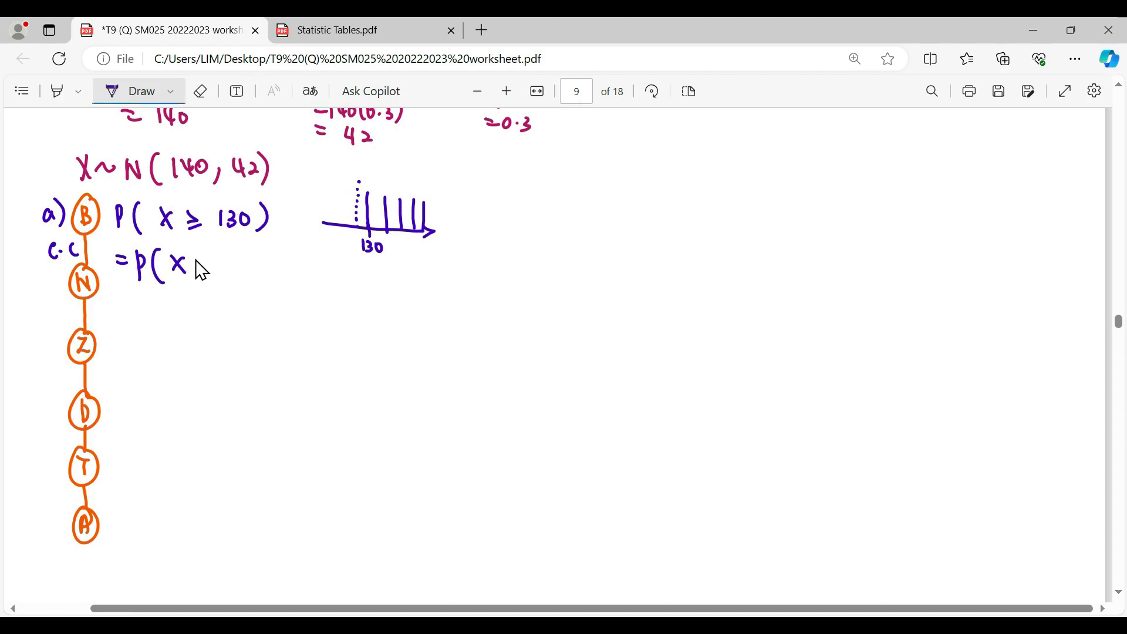
pyautogui.moveTo(203, 257); pyautogui.dragTo(204, 271)
pyautogui.moveTo(234, 251); pyautogui.dragTo(232, 273)
pyautogui.moveTo(237, 258); pyautogui.dragTo(250, 272)
pyautogui.moveTo(262, 256)
pyautogui.mouseDown()
pyautogui.moveTo(254, 266)
pyautogui.moveTo(288, 289)
pyautogui.mouseUp()
pyautogui.click(266, 267)
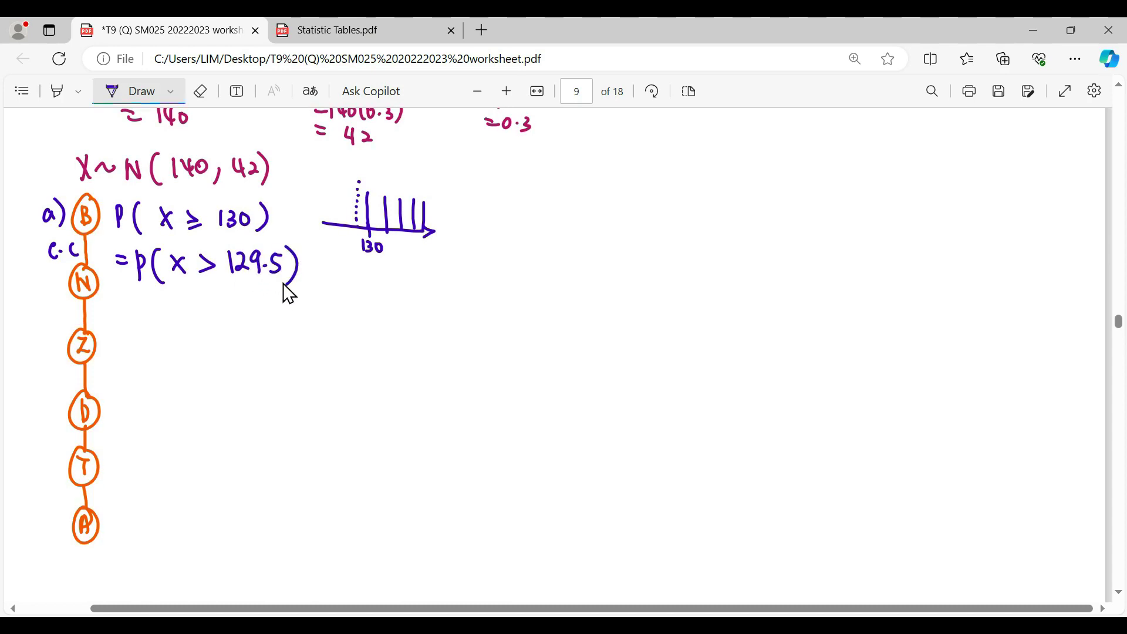
# - Write = P(Z > (129.5 − 140)/√42) on the next line
pyautogui.moveTo(121, 311); pyautogui.dragTo(134, 321)
pyautogui.moveTo(151, 306)
pyautogui.mouseDown()
pyautogui.moveTo(153, 322)
pyautogui.moveTo(178, 317)
pyautogui.moveTo(236, 338)
pyautogui.moveTo(252, 312)
pyautogui.moveTo(293, 329)
pyautogui.moveTo(348, 319)
pyautogui.mouseUp()
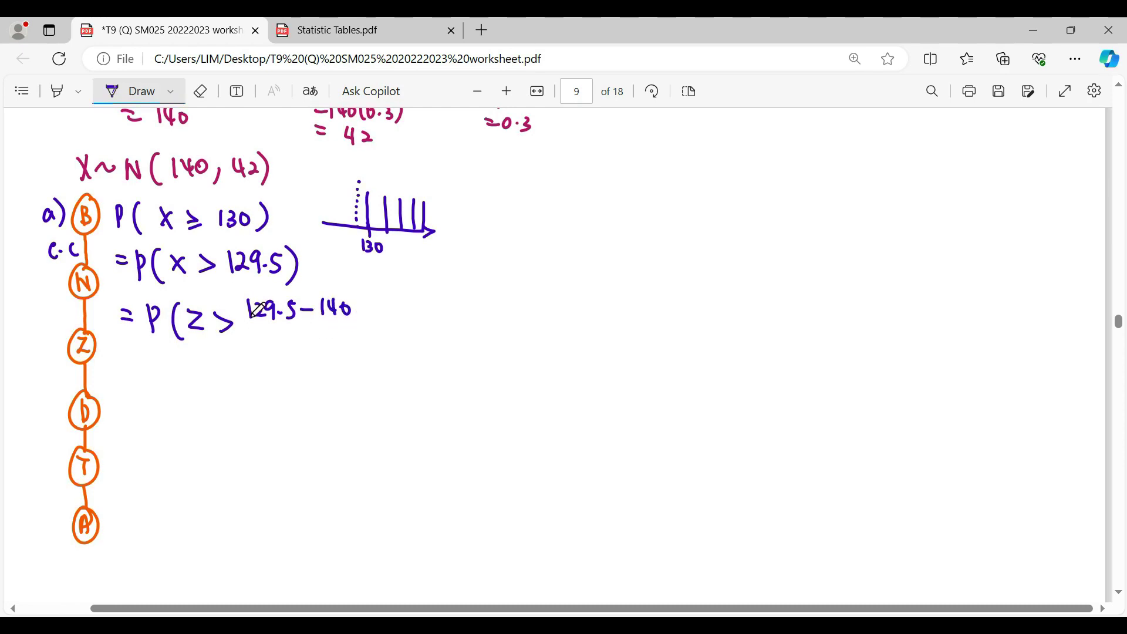
pyautogui.moveTo(245, 324); pyautogui.dragTo(362, 327)
pyautogui.moveTo(273, 333); pyautogui.dragTo(330, 334)
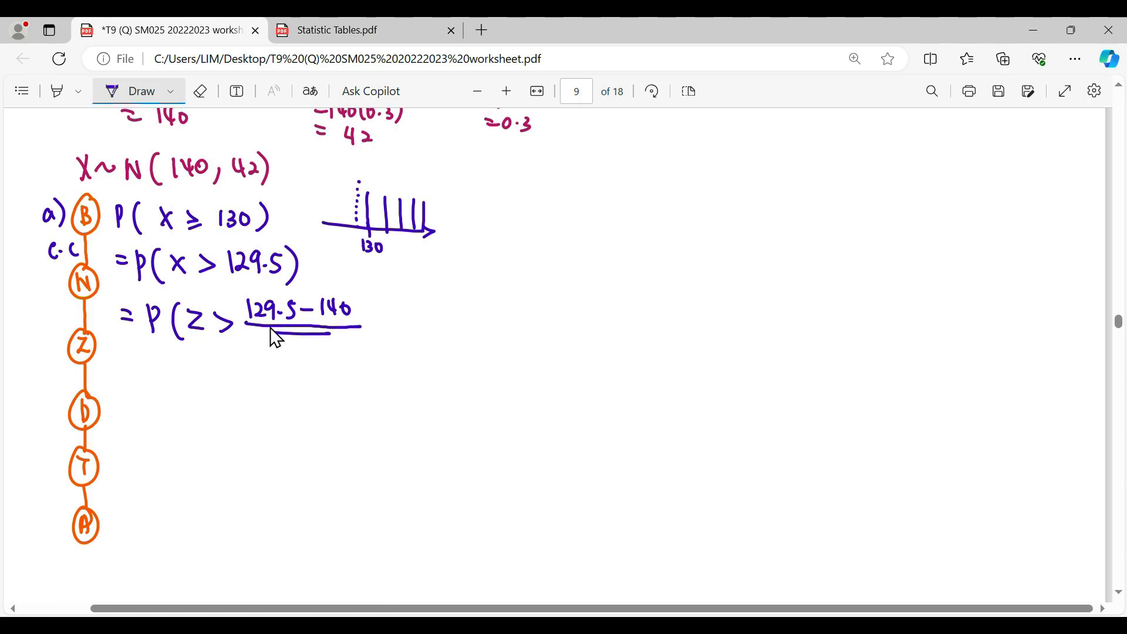
pyautogui.moveTo(263, 346)
pyautogui.mouseDown()
pyautogui.moveTo(275, 334)
pyautogui.moveTo(302, 356)
pyautogui.moveTo(323, 352)
pyautogui.mouseUp()
pyautogui.moveTo(365, 295); pyautogui.dragTo(367, 346)
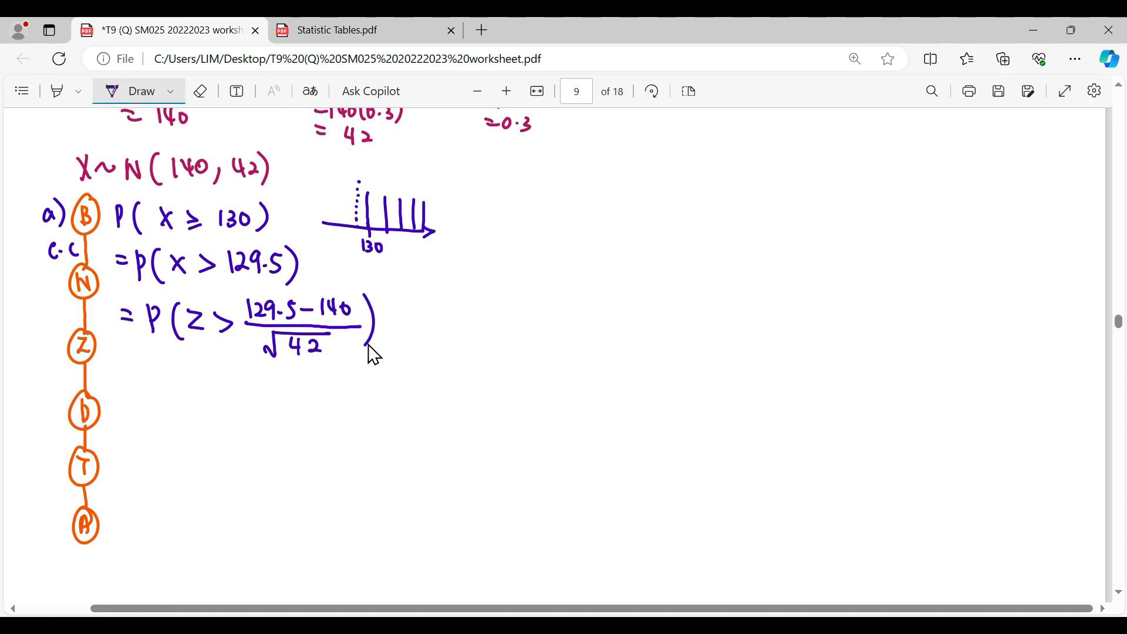
# - Write = P(Z > −1.62) as the next working line
pyautogui.moveTo(133, 380); pyautogui.dragTo(145, 380)
pyautogui.moveTo(135, 386); pyautogui.dragTo(147, 388)
pyautogui.moveTo(164, 404); pyautogui.dragTo(165, 388)
pyautogui.moveTo(189, 371)
pyautogui.mouseDown()
pyautogui.moveTo(187, 410)
pyautogui.moveTo(234, 386)
pyautogui.moveTo(226, 397)
pyautogui.mouseUp()
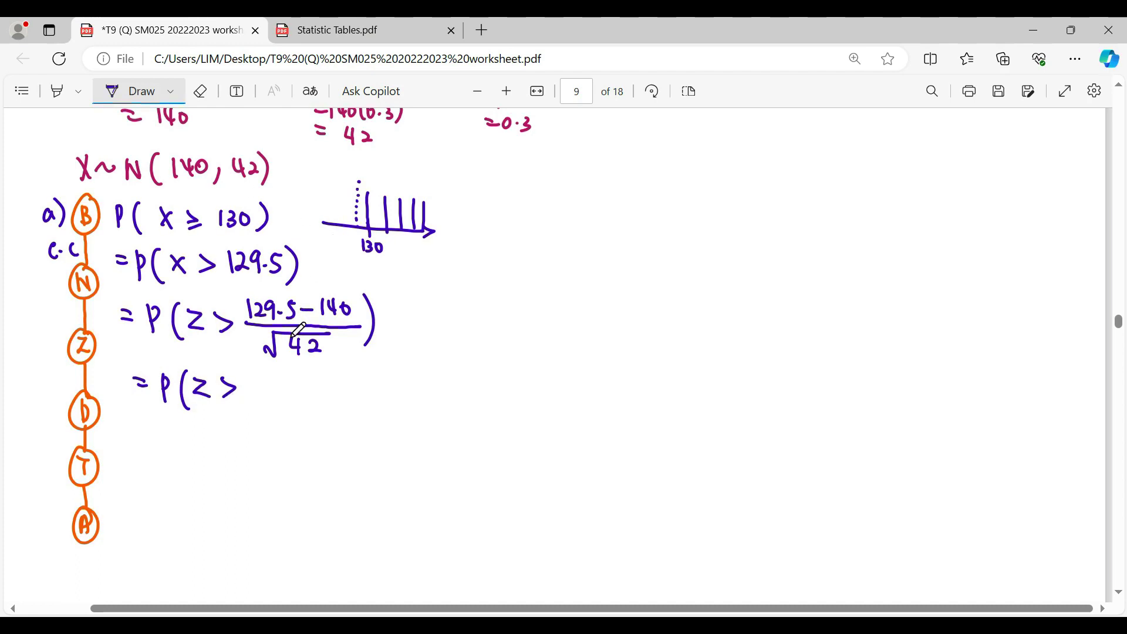
pyautogui.moveTo(252, 386); pyautogui.dragTo(338, 404)
pyautogui.click(287, 388)
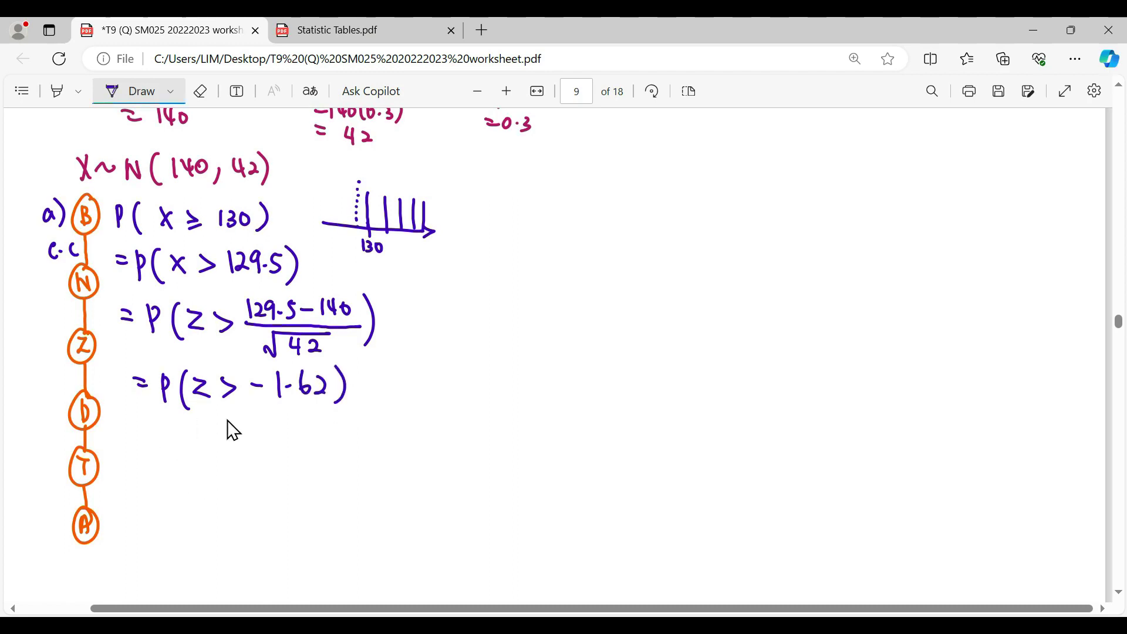
# - Sketch a bell curve with its centre line and shade the area right of −1.62
pyautogui.moveTo(168, 448)
pyautogui.mouseDown()
pyautogui.moveTo(223, 430)
pyautogui.moveTo(319, 448)
pyautogui.moveTo(247, 463)
pyautogui.moveTo(329, 465)
pyautogui.mouseUp()
pyautogui.moveTo(245, 412)
pyautogui.mouseDown()
pyautogui.moveTo(243, 478)
pyautogui.moveTo(213, 449)
pyautogui.moveTo(200, 485)
pyautogui.moveTo(223, 482)
pyautogui.moveTo(197, 471)
pyautogui.moveTo(269, 423)
pyautogui.mouseUp()
pyautogui.moveTo(258, 462); pyautogui.dragTo(317, 458)
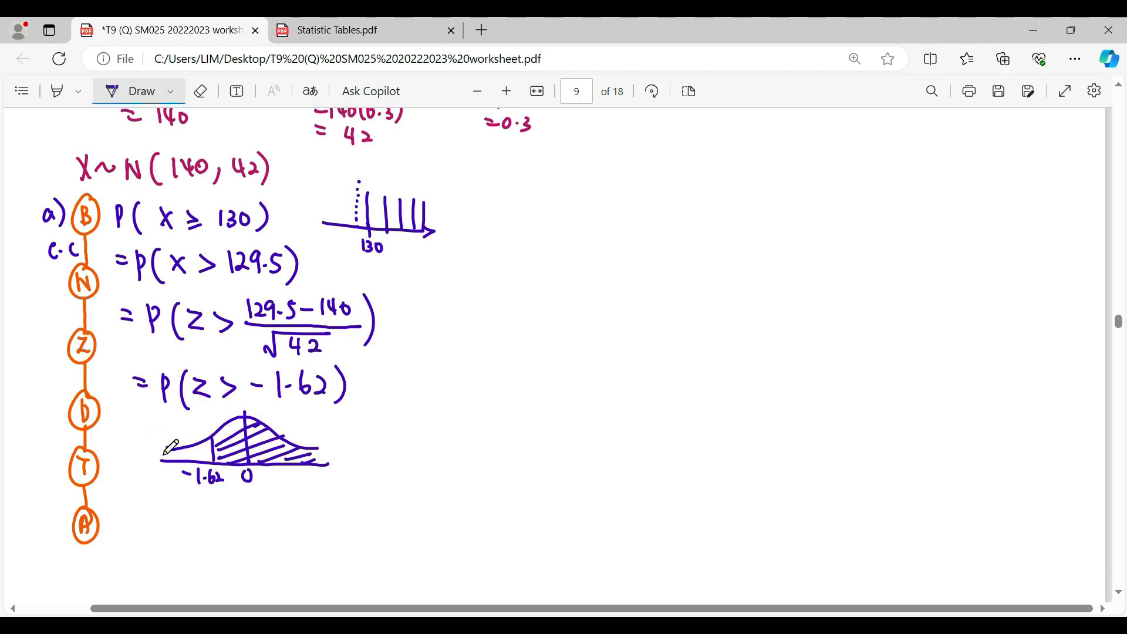
# - Write = 1 − P(Z > 1.62), start a new = line, and look up 1.62 in Statistic Tables
pyautogui.moveTo(145, 499); pyautogui.dragTo(159, 498)
pyautogui.moveTo(144, 506)
pyautogui.mouseDown()
pyautogui.moveTo(178, 522)
pyautogui.moveTo(241, 511)
pyautogui.moveTo(270, 528)
pyautogui.moveTo(291, 517)
pyautogui.moveTo(373, 530)
pyautogui.mouseUp()
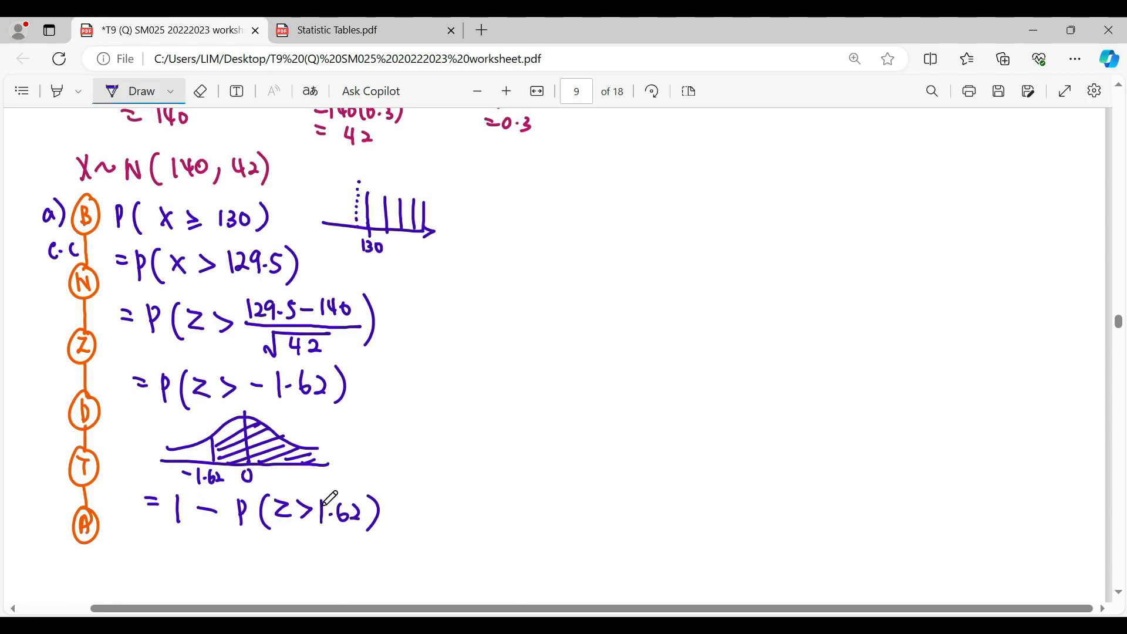
pyautogui.moveTo(153, 543); pyautogui.dragTo(168, 542)
pyautogui.moveTo(154, 550); pyautogui.dragTo(169, 549)
pyautogui.click(364, 35)
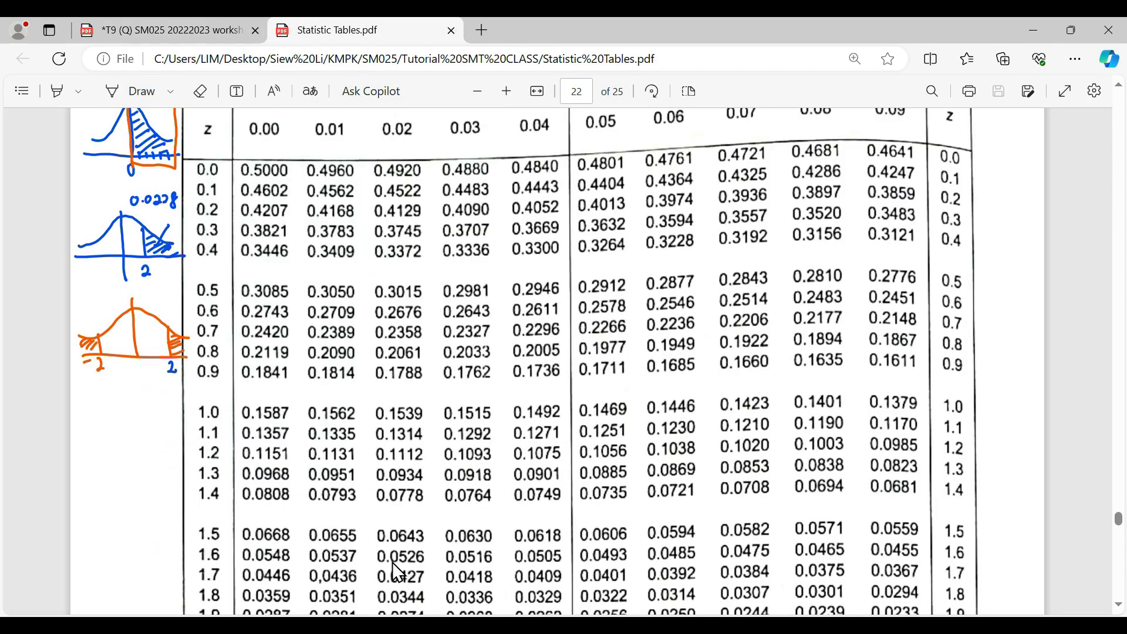
pyautogui.click(218, 37)
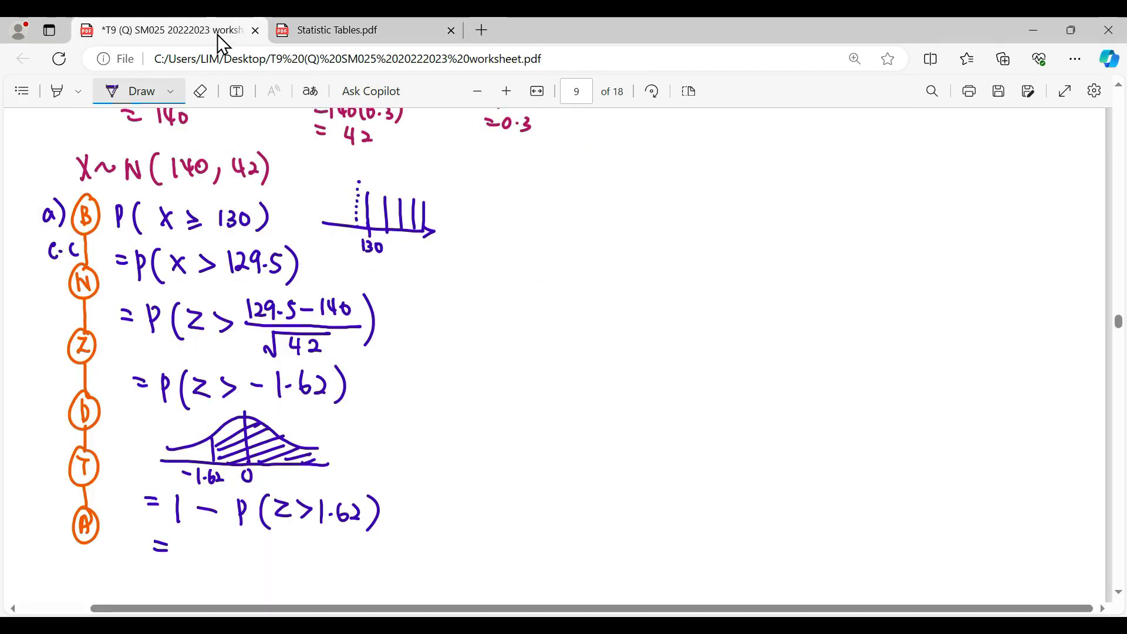
# - Write = 1 − 0.0526 = 0.9474 and begin part (b) with P(136 in green
pyautogui.moveTo(198, 547)
pyautogui.mouseDown()
pyautogui.moveTo(271, 558)
pyautogui.moveTo(305, 545)
pyautogui.moveTo(170, 584)
pyautogui.mouseUp()
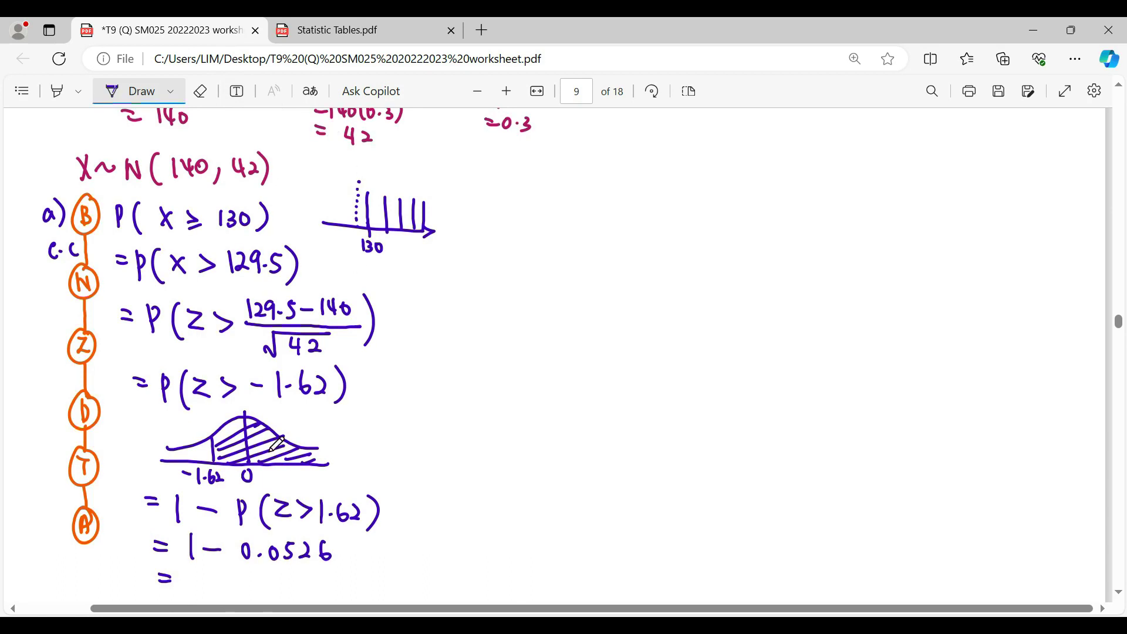
pyautogui.moveTo(206, 575)
pyautogui.mouseDown()
pyautogui.moveTo(269, 577)
pyautogui.moveTo(272, 594)
pyautogui.moveTo(295, 591)
pyautogui.mouseUp()
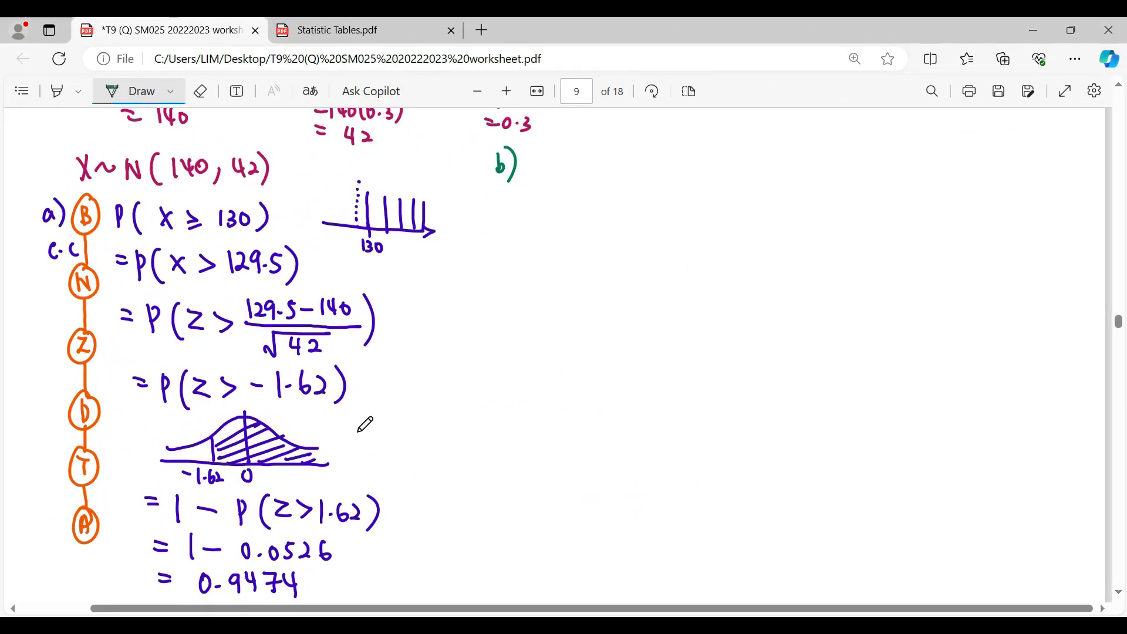
pyautogui.scroll(3, 460, 342)
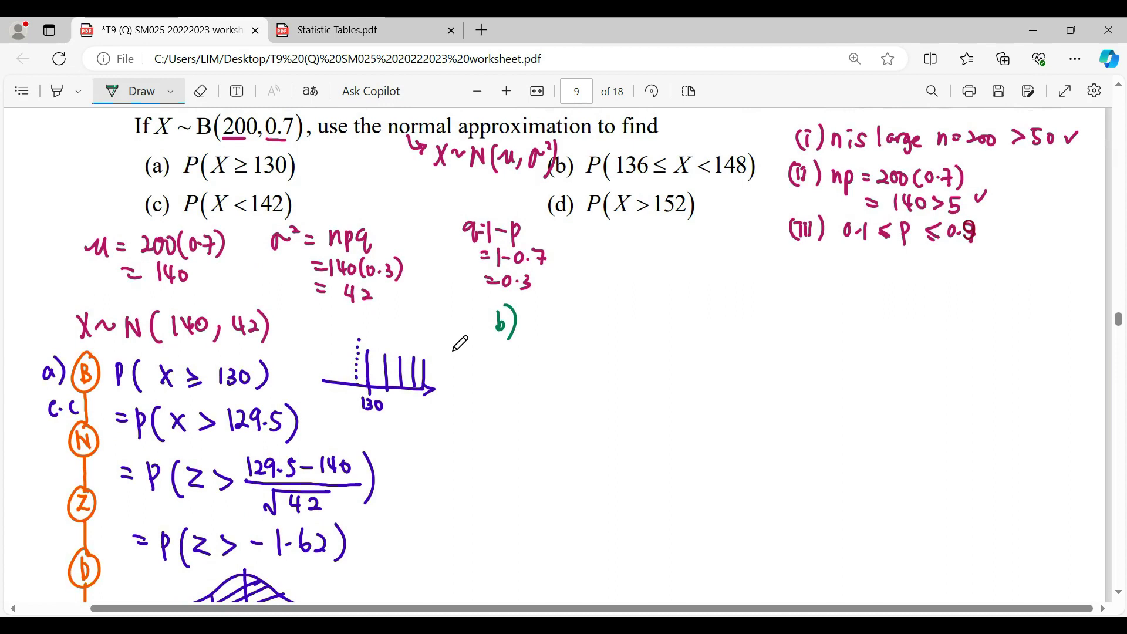
pyautogui.moveTo(564, 319)
pyautogui.mouseDown()
pyautogui.moveTo(603, 334)
pyautogui.moveTo(631, 314)
pyautogui.moveTo(625, 328)
pyautogui.moveTo(689, 320)
pyautogui.moveTo(762, 330)
pyautogui.mouseUp()
# - Finish P(136 ≤ x < 148) and switch the ink colour to orange
pyautogui.moveTo(771, 307); pyautogui.dragTo(769, 339)
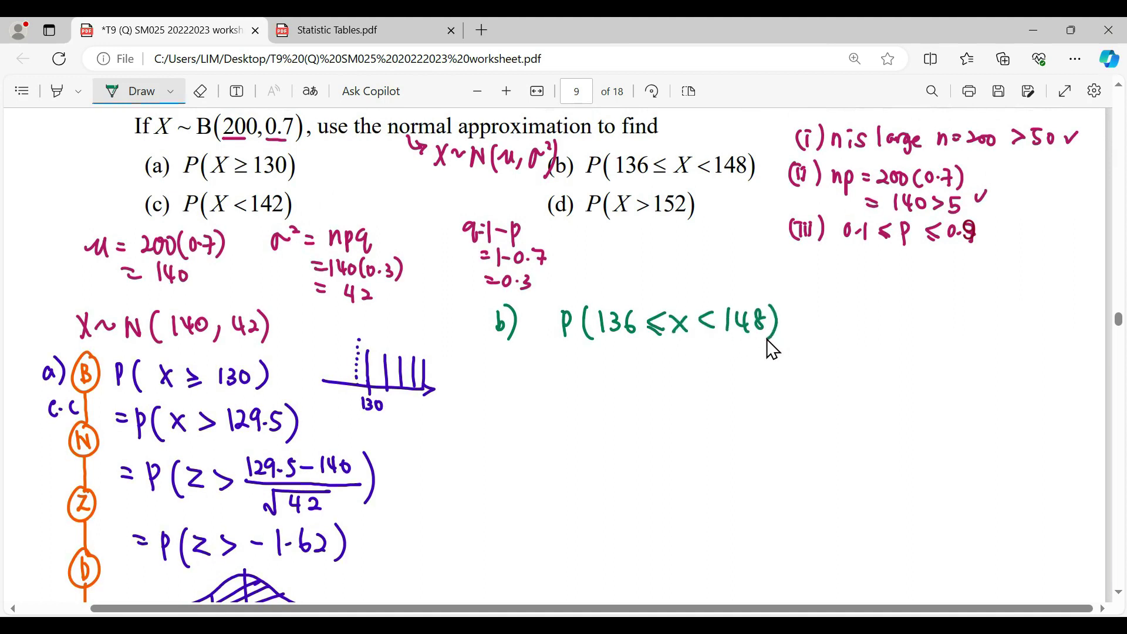
pyautogui.click(170, 91)
pyautogui.click(252, 186)
pyautogui.click(115, 97)
pyautogui.click(115, 97)
# - Draw the orange circled B-N-Z-D-T-A chain for part (b) and begin its next working line
pyautogui.scroll(-3, 648, 379)
pyautogui.moveTo(540, 154); pyautogui.dragTo(534, 238)
pyautogui.moveTo(537, 223)
pyautogui.mouseDown()
pyautogui.moveTo(549, 396)
pyautogui.moveTo(533, 433)
pyautogui.moveTo(548, 435)
pyautogui.moveTo(546, 528)
pyautogui.moveTo(563, 504)
pyautogui.mouseUp()
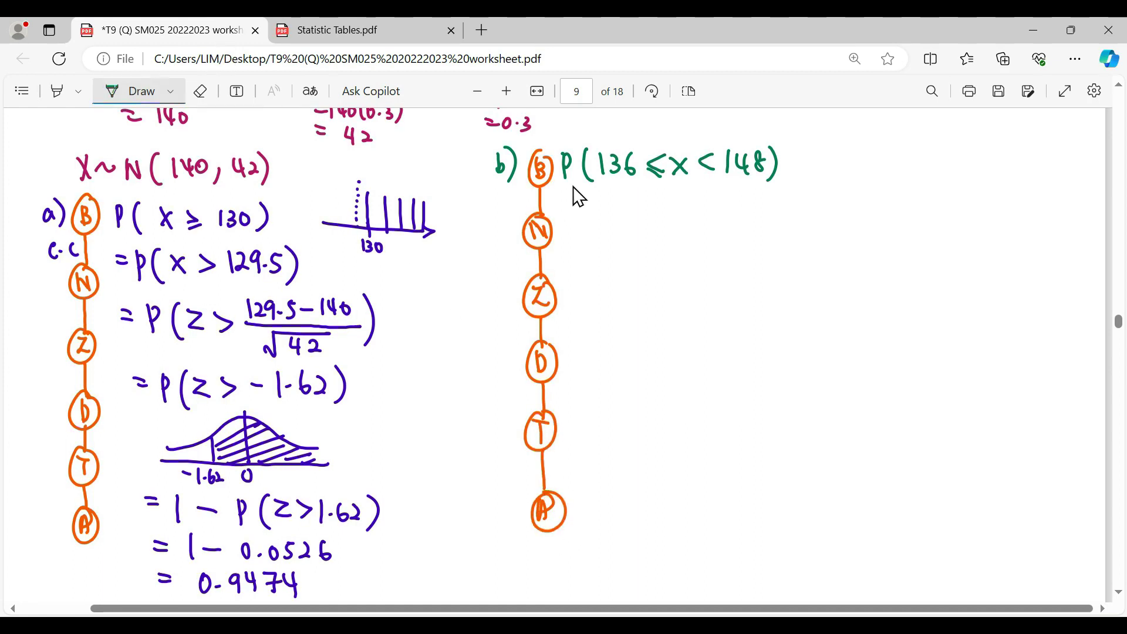
pyautogui.moveTo(566, 205); pyautogui.dragTo(580, 204)
pyautogui.moveTo(566, 212)
pyautogui.mouseDown()
pyautogui.moveTo(580, 212)
pyautogui.moveTo(592, 235)
pyautogui.moveTo(627, 238)
pyautogui.mouseUp()
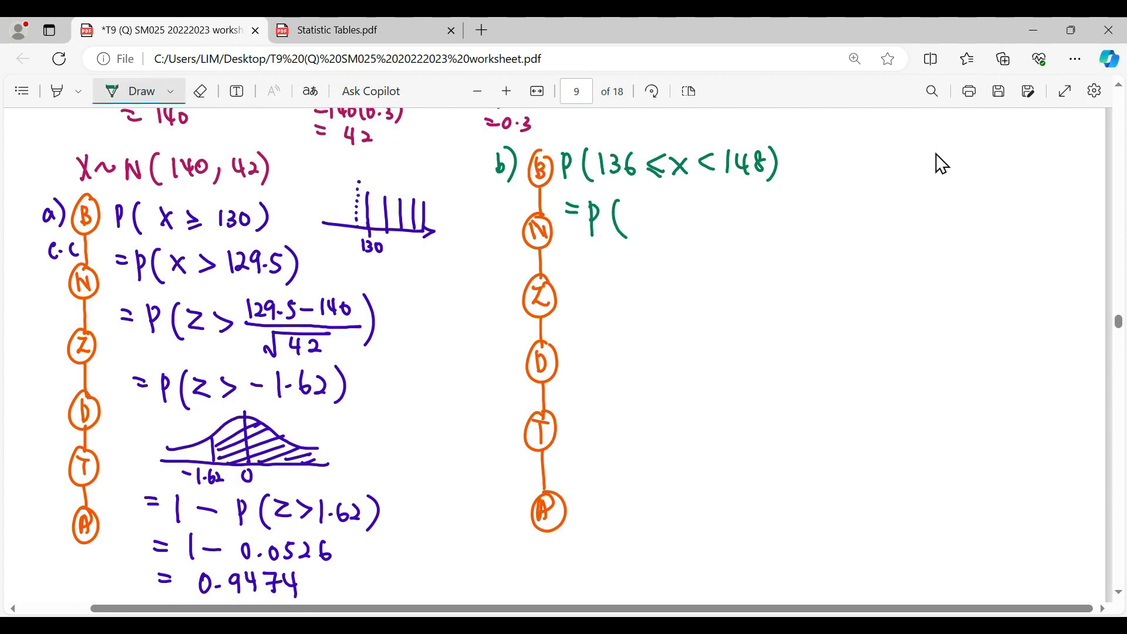
# - Draw a green number line with ticks labelled 136 and 147
pyautogui.moveTo(885, 175); pyautogui.dragTo(1026, 188)
pyautogui.moveTo(898, 191); pyautogui.dragTo(897, 204)
pyautogui.moveTo(903, 192)
pyautogui.mouseDown()
pyautogui.moveTo(902, 204)
pyautogui.moveTo(914, 199)
pyautogui.mouseUp()
pyautogui.moveTo(914, 155); pyautogui.dragTo(914, 187)
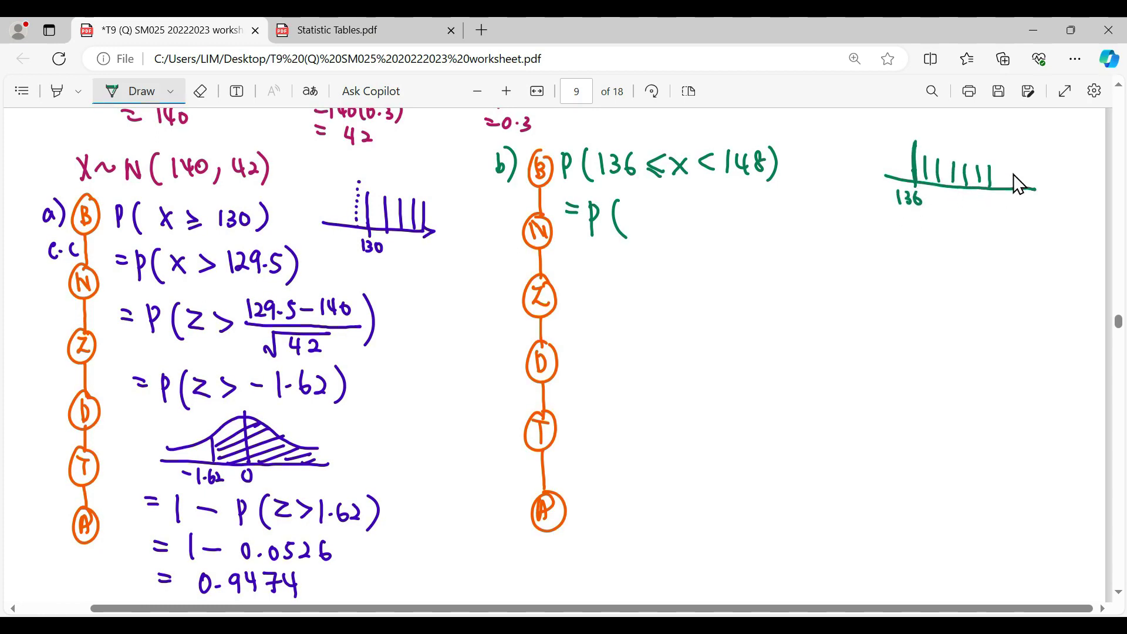
pyautogui.moveTo(1012, 154)
pyautogui.mouseDown()
pyautogui.moveTo(1011, 188)
pyautogui.moveTo(991, 210)
pyautogui.moveTo(1007, 213)
pyautogui.mouseUp()
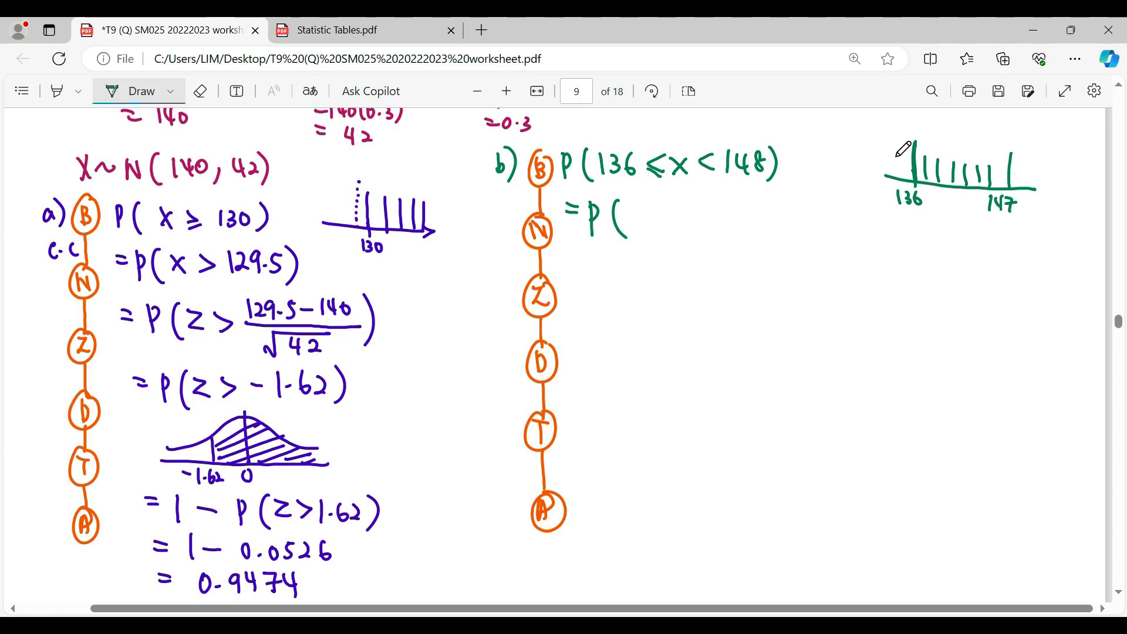
# - Dot boundary lines just below 136 and just above 147 on the number line
pyautogui.click(903, 130)
pyautogui.click(903, 134)
pyautogui.click(902, 140)
pyautogui.click(902, 144)
pyautogui.click(902, 149)
pyautogui.click(903, 155)
pyautogui.click(1022, 145)
pyautogui.click(1022, 152)
pyautogui.click(1022, 160)
pyautogui.click(1021, 167)
pyautogui.click(1021, 173)
pyautogui.click(1021, 181)
pyautogui.click(1021, 188)
# - Write = P(135.5 < x < 147. as the continuity-corrected range
pyautogui.moveTo(629, 206)
pyautogui.mouseDown()
pyautogui.moveTo(626, 227)
pyautogui.moveTo(674, 207)
pyautogui.moveTo(670, 222)
pyautogui.moveTo(702, 223)
pyautogui.mouseUp()
pyautogui.click(662, 218)
pyautogui.moveTo(707, 209); pyautogui.dragTo(721, 223)
pyautogui.moveTo(720, 210)
pyautogui.mouseDown()
pyautogui.moveTo(706, 224)
pyautogui.moveTo(741, 224)
pyautogui.mouseUp()
pyautogui.moveTo(756, 208)
pyautogui.mouseDown()
pyautogui.moveTo(756, 226)
pyautogui.moveTo(777, 220)
pyautogui.mouseUp()
pyautogui.click(794, 222)
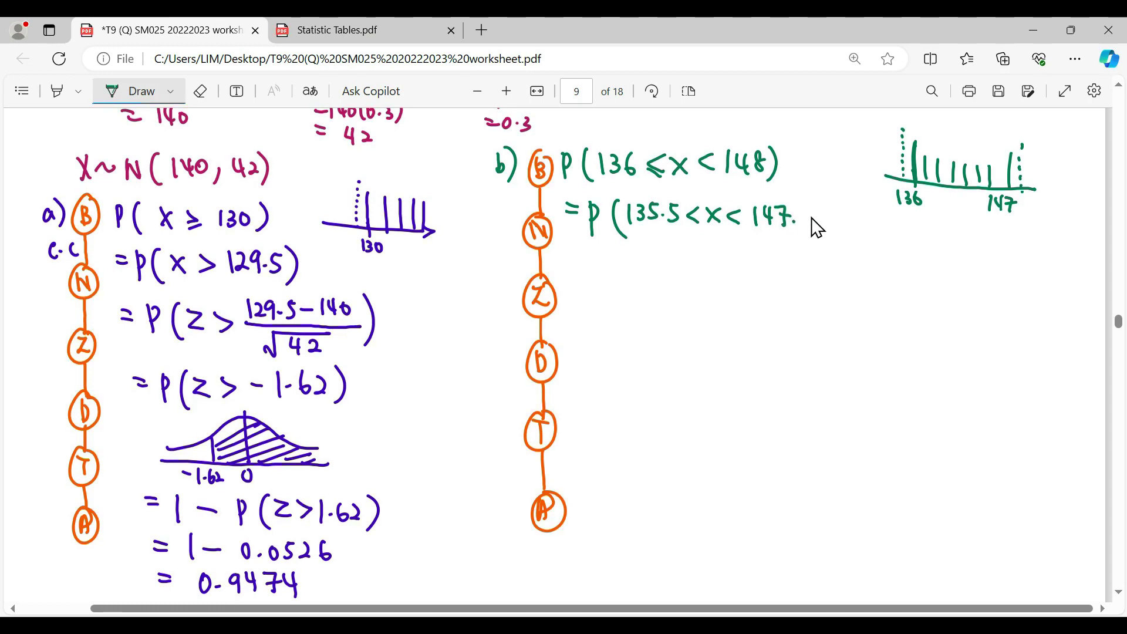